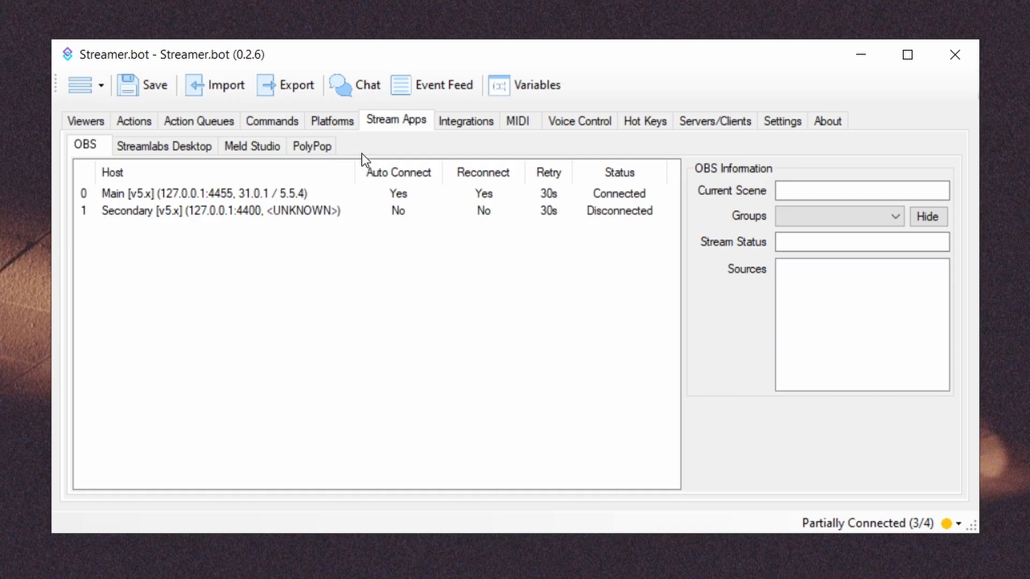
Narrow the Host, Reconnect, Retry and Status columns in the OBS connection list
mouse_move(356, 170)
left_mouse_down()
mouse_move(277, 169)
mouse_move(342, 169)
left_mouse_up()
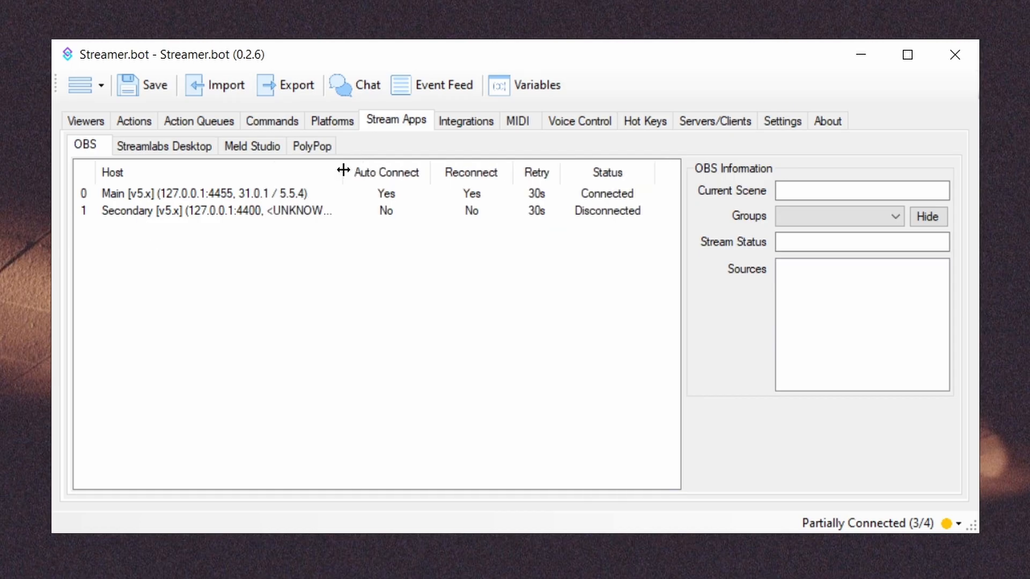
left_click_drag(560, 169, 500, 171)
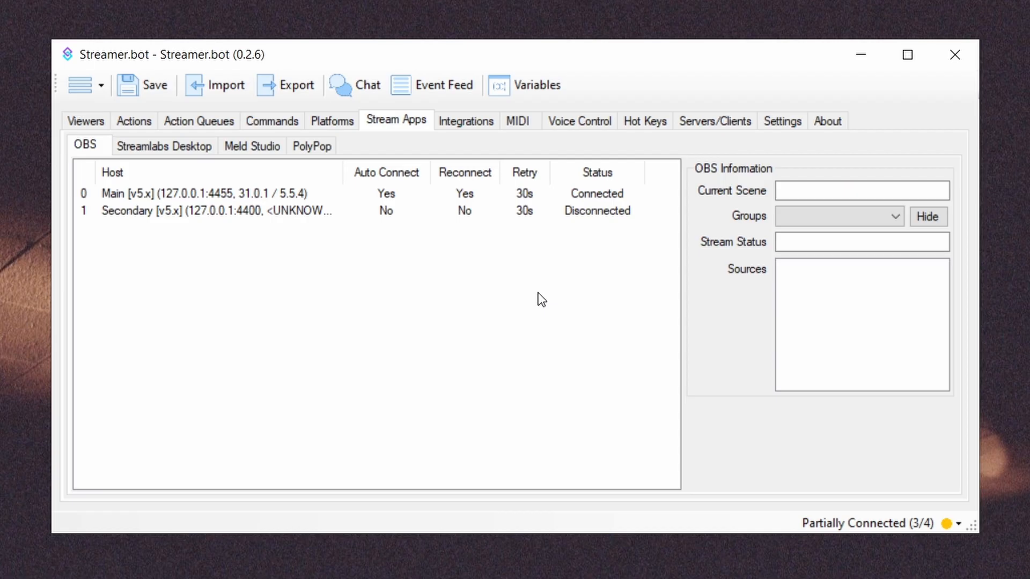
Add an OBS connection named "Test", keep its version at v5.x, and paste the WebSocket server password into its Password field
right_click(366, 396)
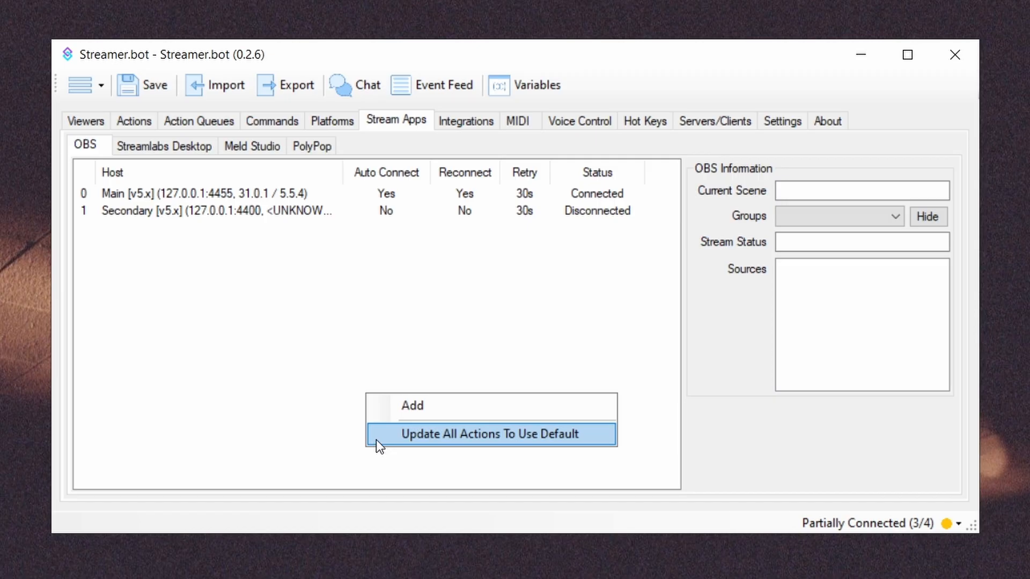
left_click(376, 407)
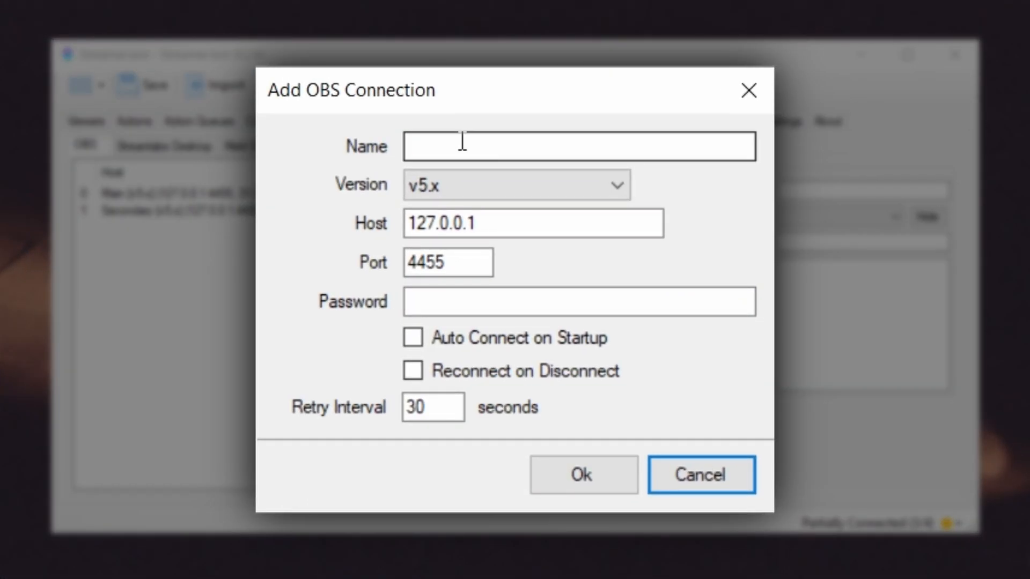
left_click(481, 140)
type("Test")
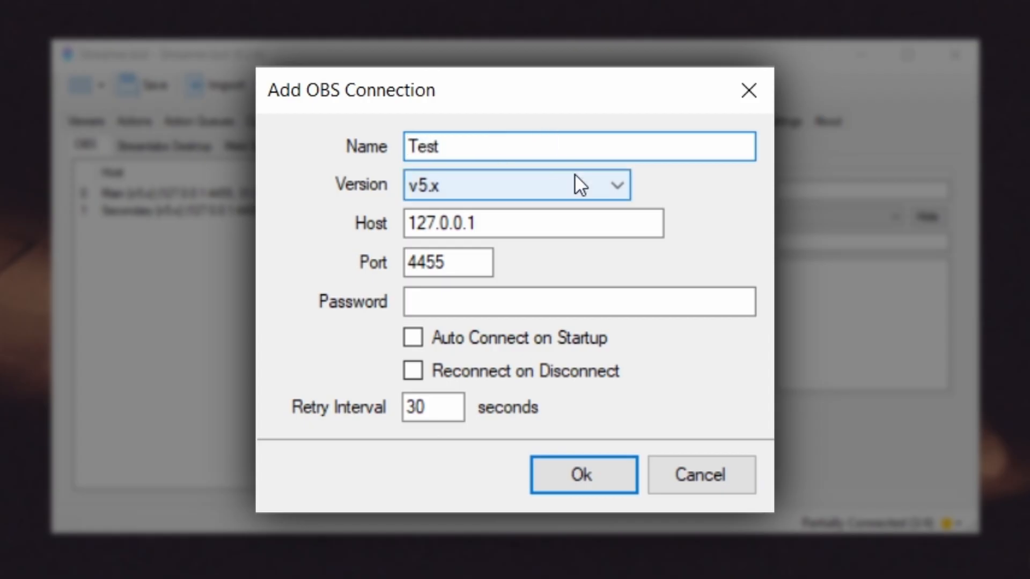
left_click(580, 180)
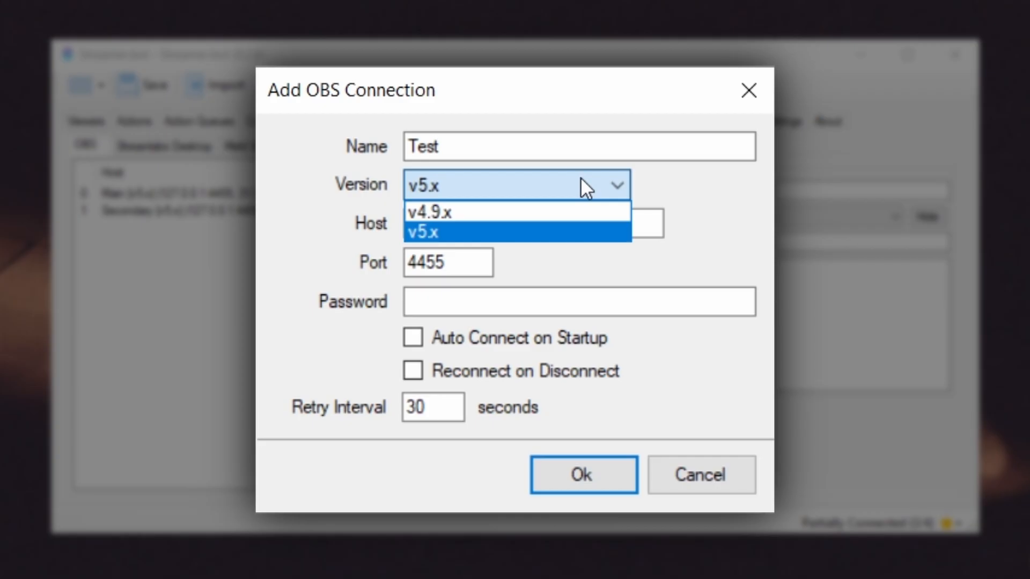
left_click(580, 178)
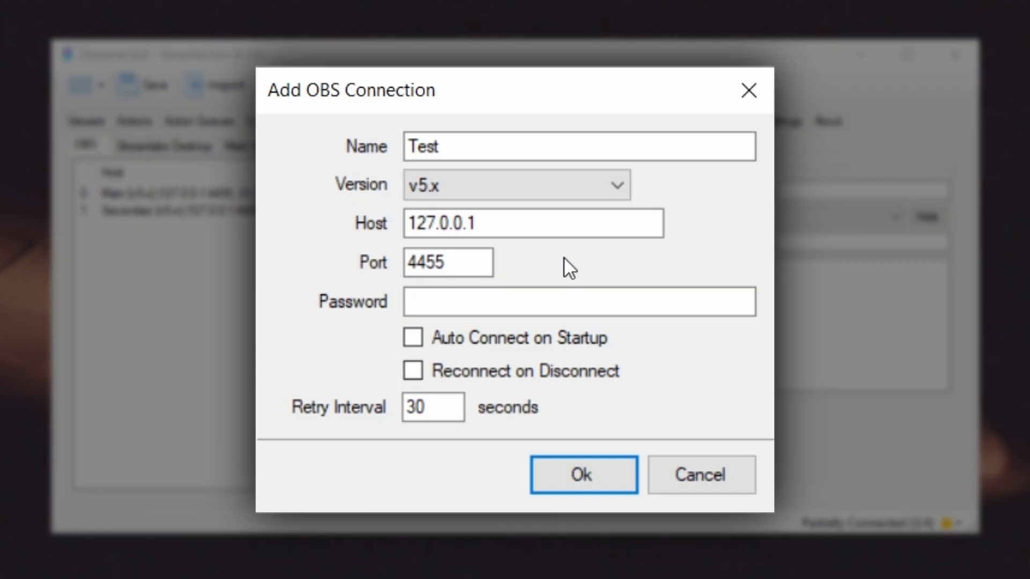
left_click(569, 302)
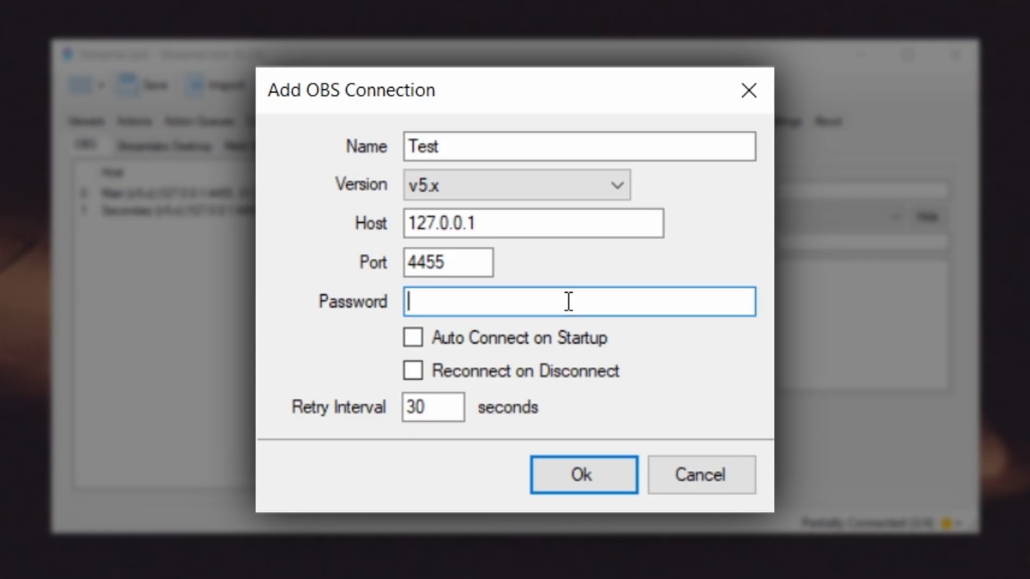
key("ctrl+v")
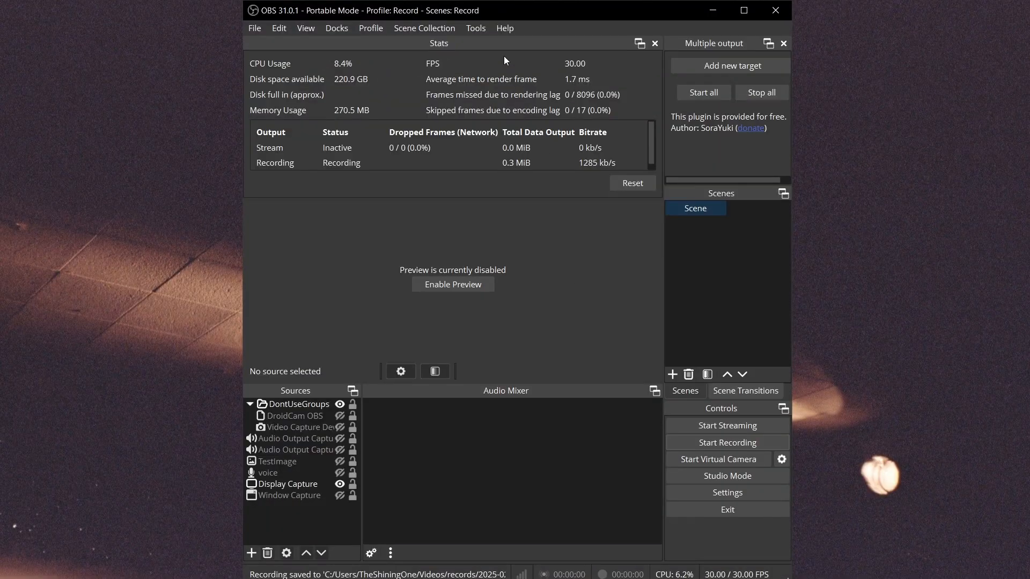
Switch to OBS and look up the server port and password in the WebSocket connect info, closing the settings afterward
left_click(476, 28)
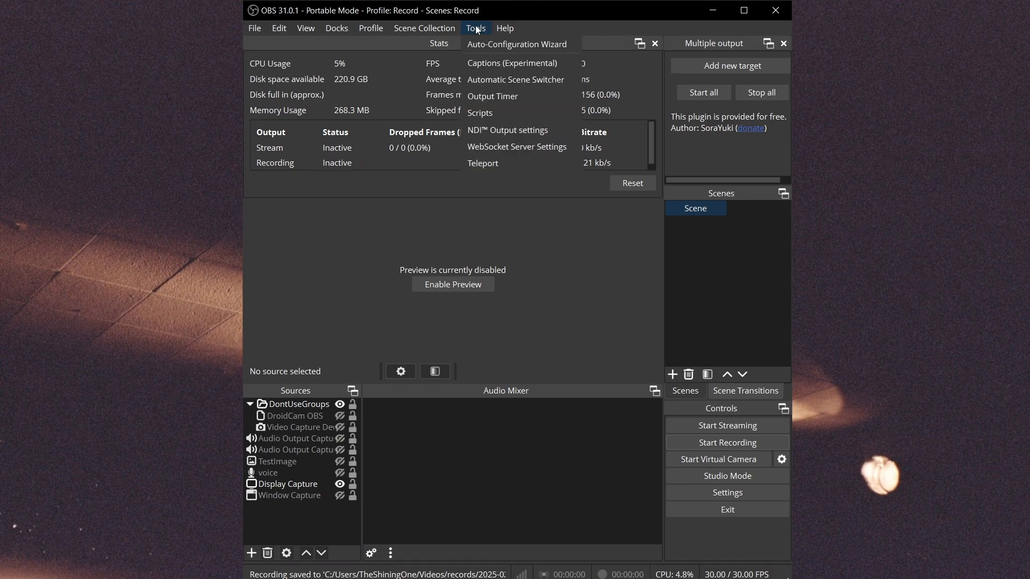
left_click(515, 146)
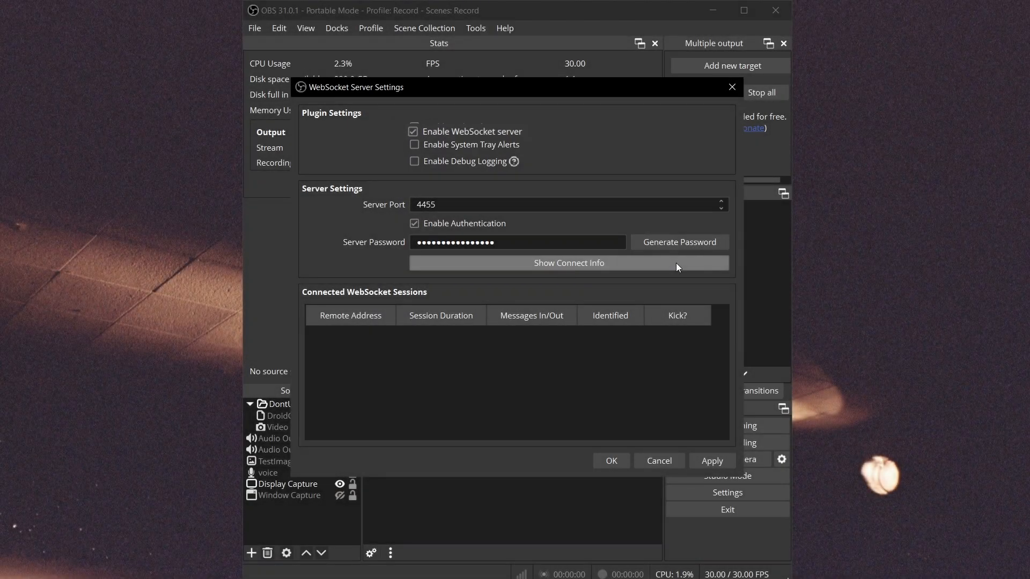
left_click(675, 263)
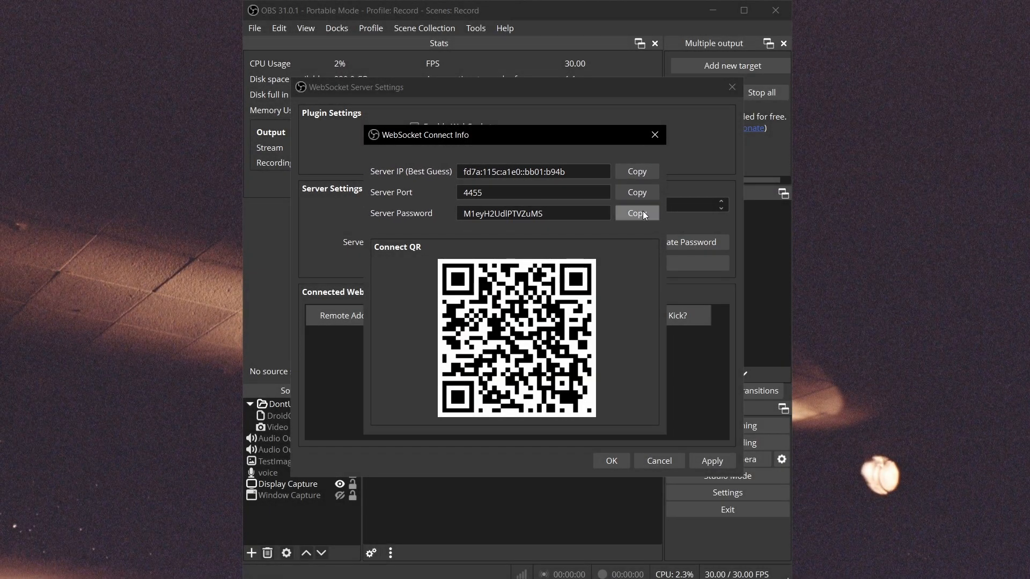
left_click(655, 134)
left_click(733, 87)
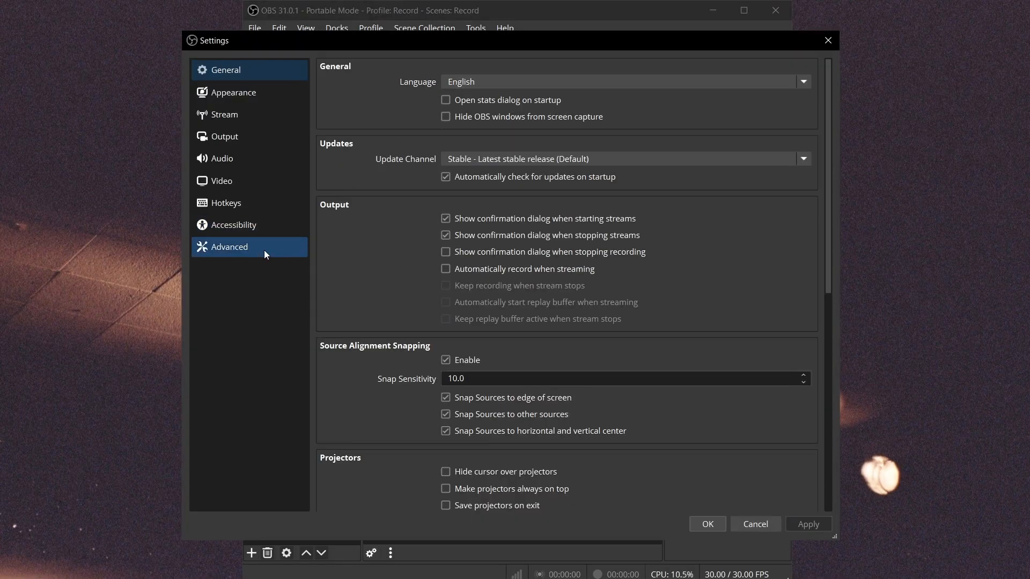
Check the Network options in the advanced OBS settings
left_click(264, 249)
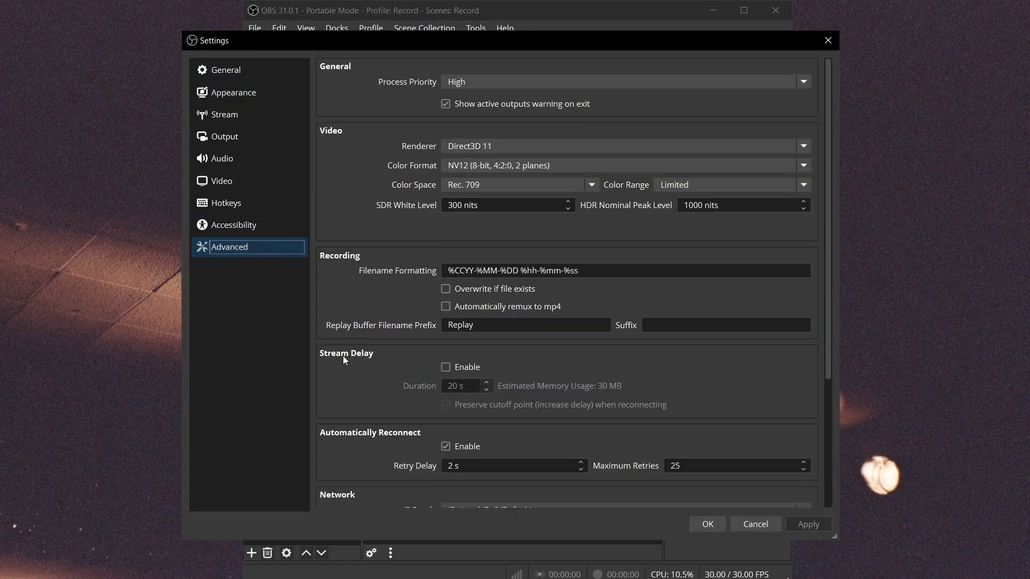
scroll(706, 488, "down", 2)
left_click(700, 471)
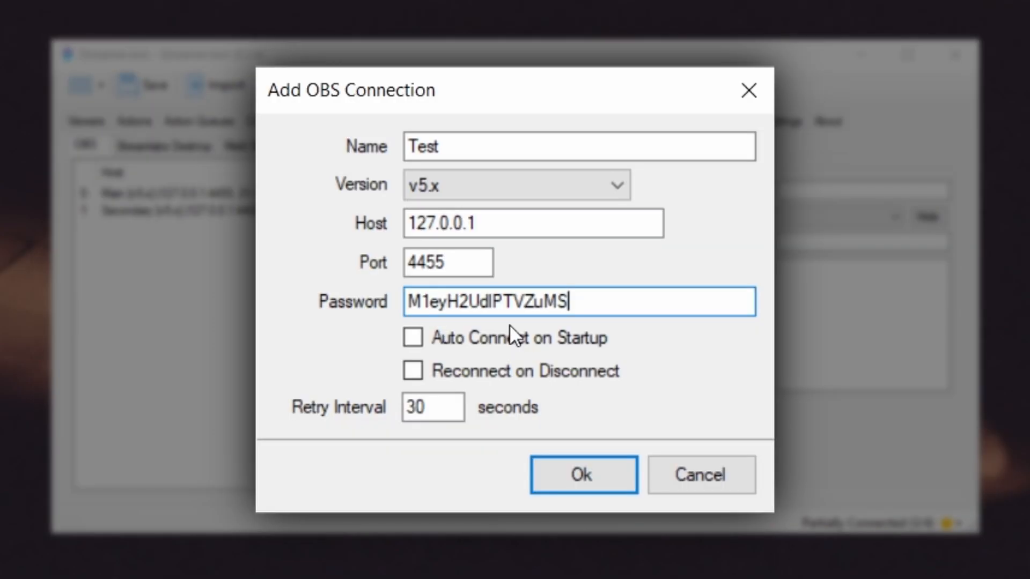
Back in Streamer.bot, enable Auto Connect on Startup and Reconnect on Disconnect for the new connection and save it
left_click(507, 343)
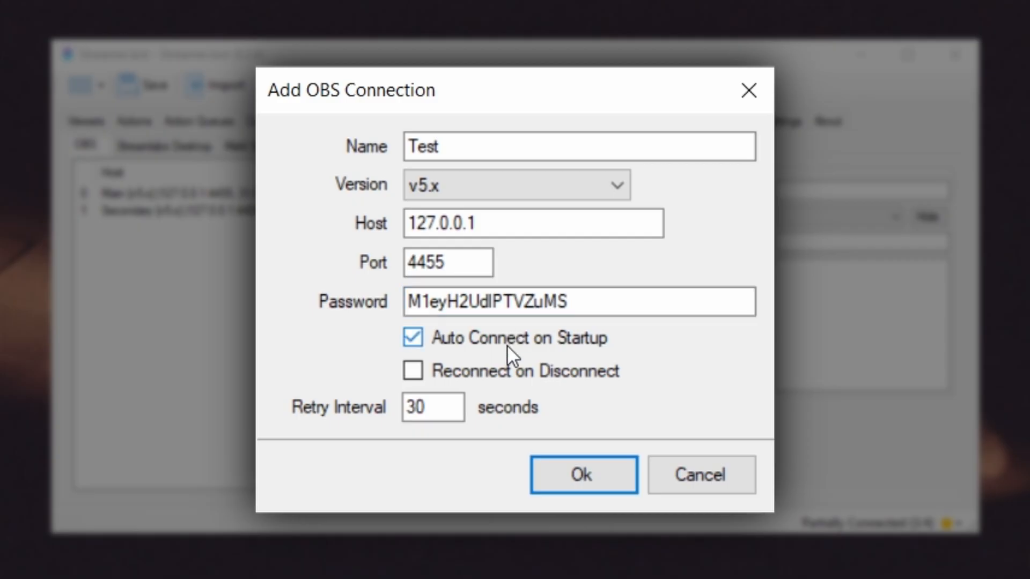
left_click(511, 375)
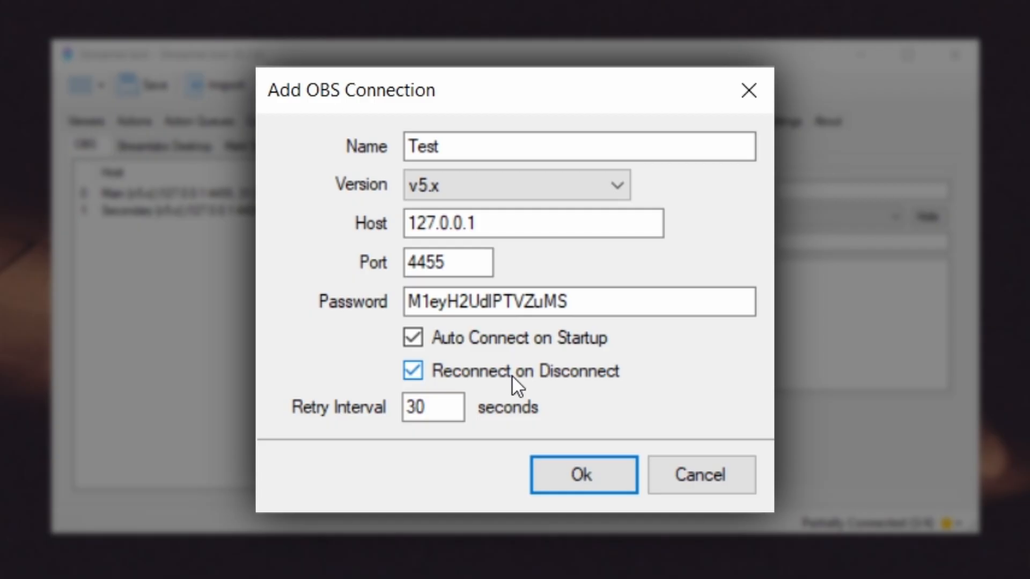
left_click(552, 486)
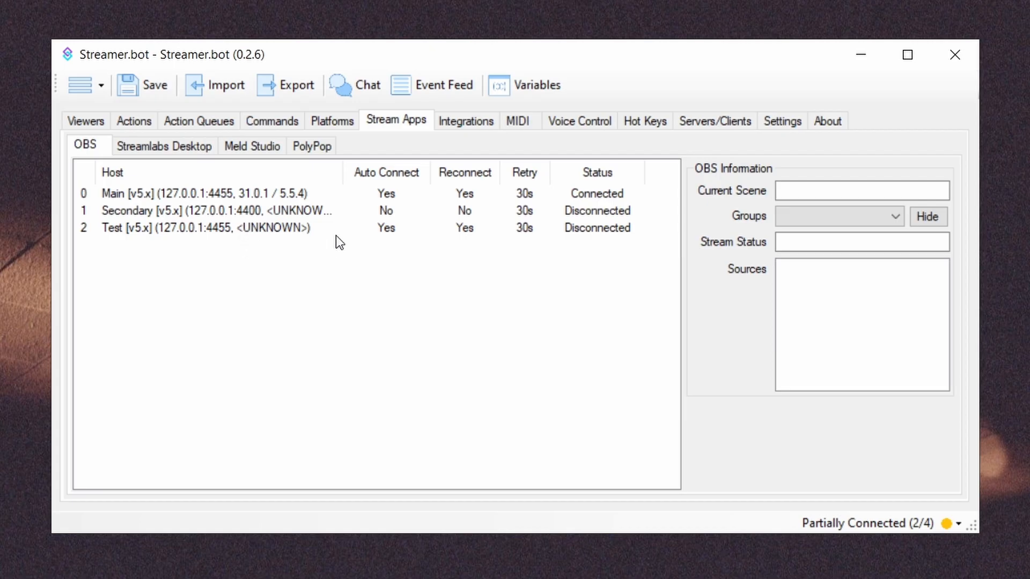
Connect the Test OBS connection and check the available groups in its OBS information
right_click(321, 227)
left_click(408, 465)
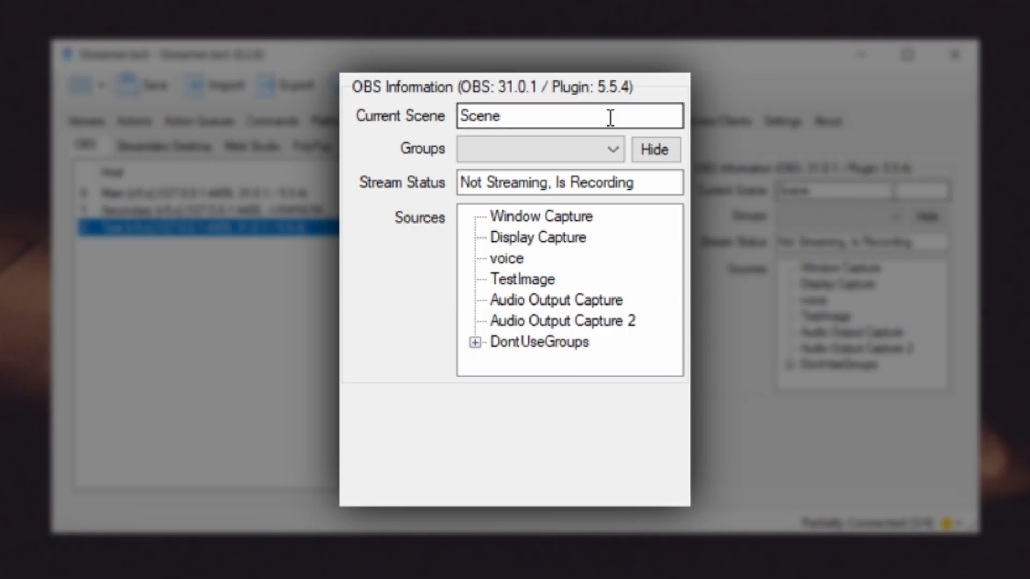
left_click(612, 152)
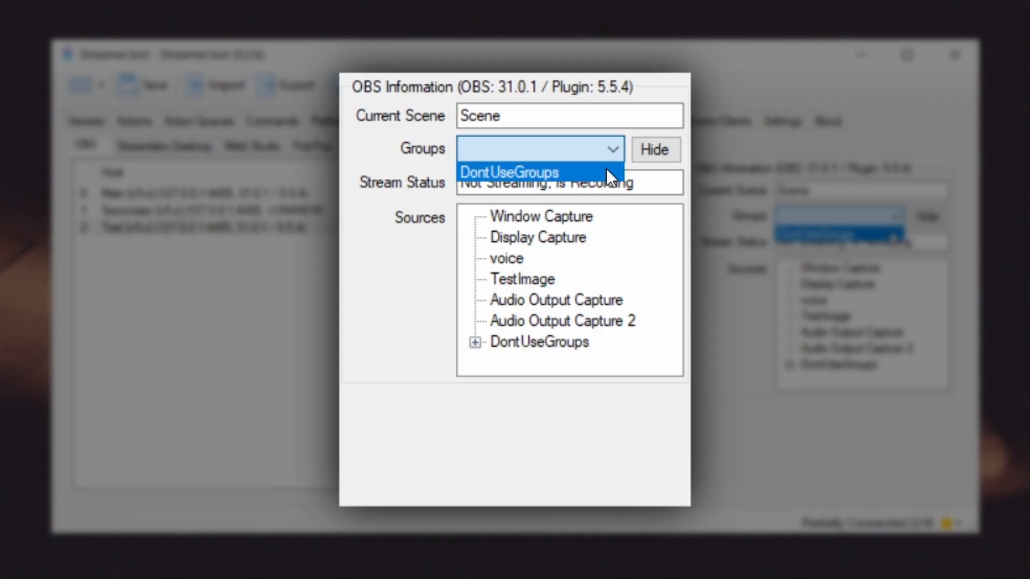
left_click(608, 148)
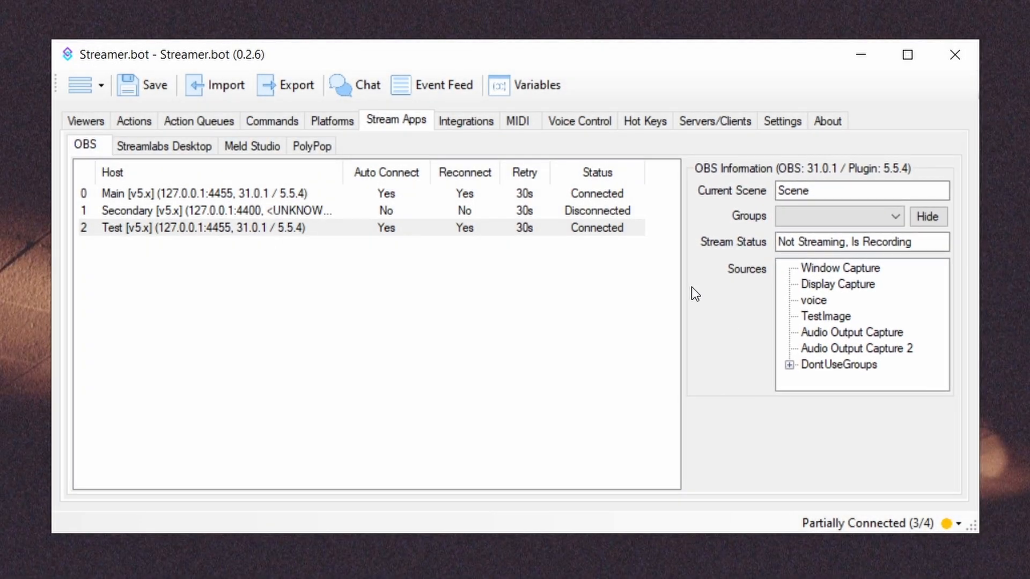
Examine which settings can be edited for the Test and Secondary OBS connections, leaving both without changes
right_click(319, 227)
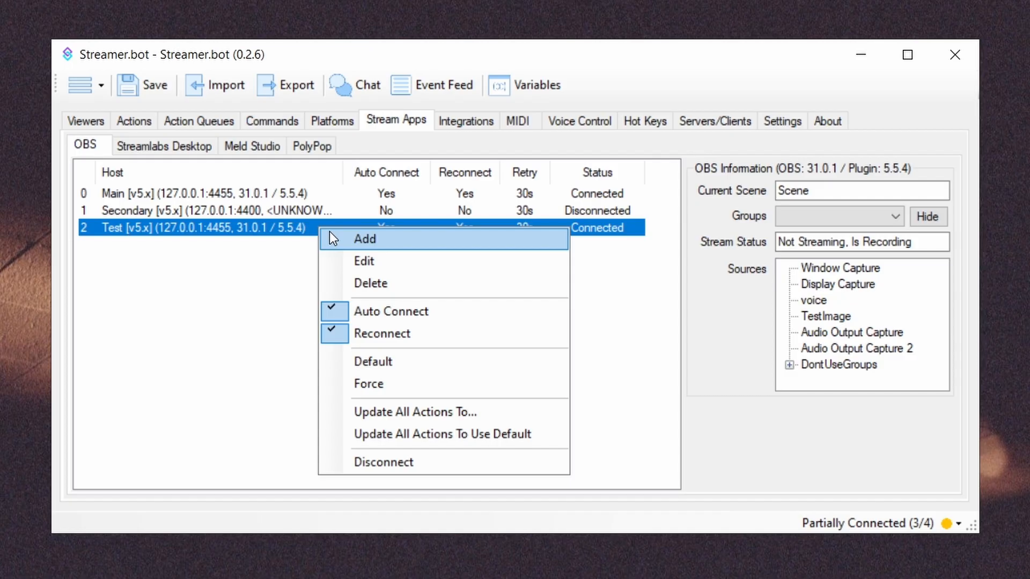
left_click(333, 263)
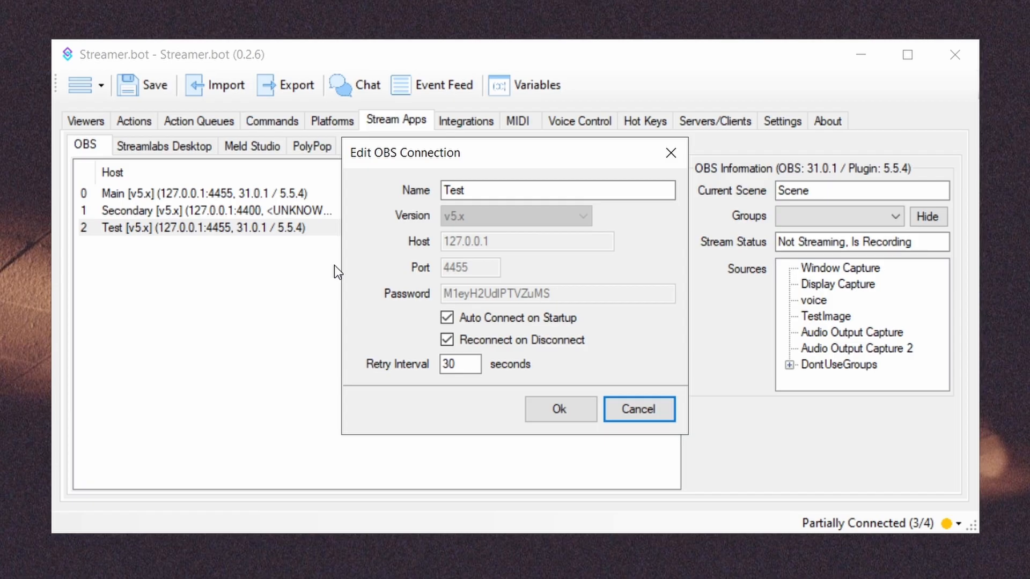
left_click(633, 407)
right_click(302, 211)
left_click(316, 245)
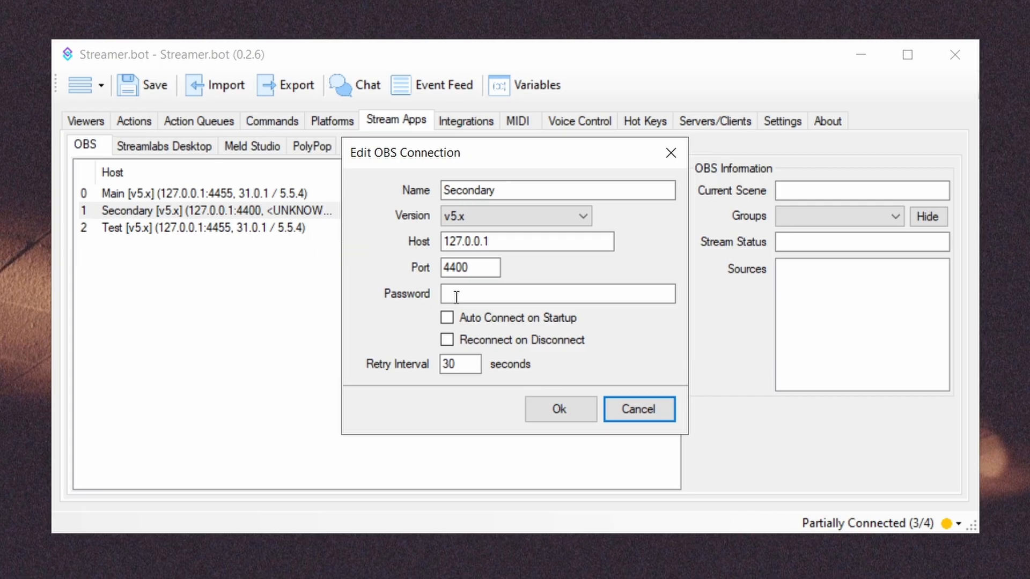
left_click(606, 402)
Bring up the deletion warning for the Main OBS connection and dismiss it without deleting
right_click(317, 227)
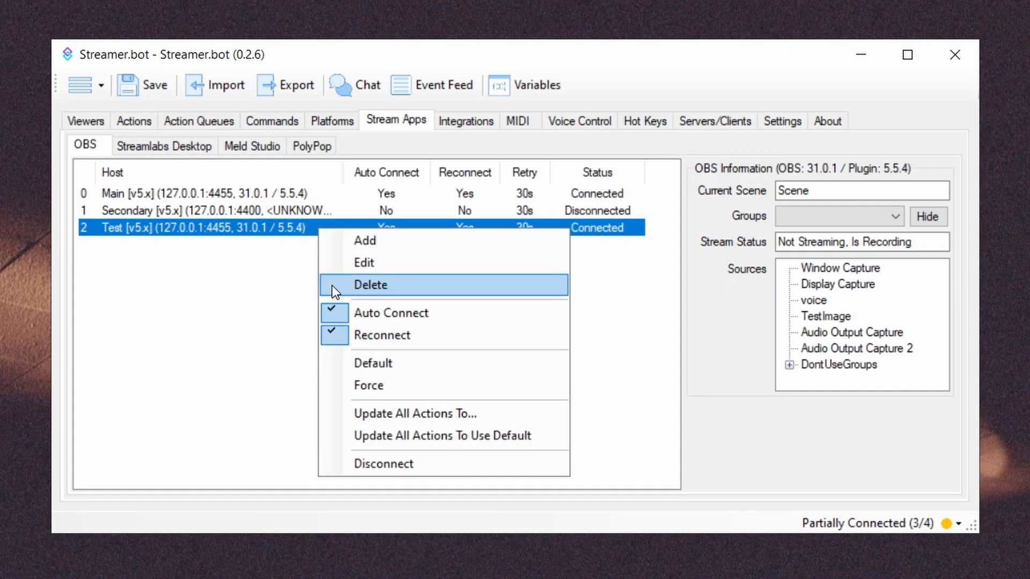
right_click(323, 191)
left_click(327, 245)
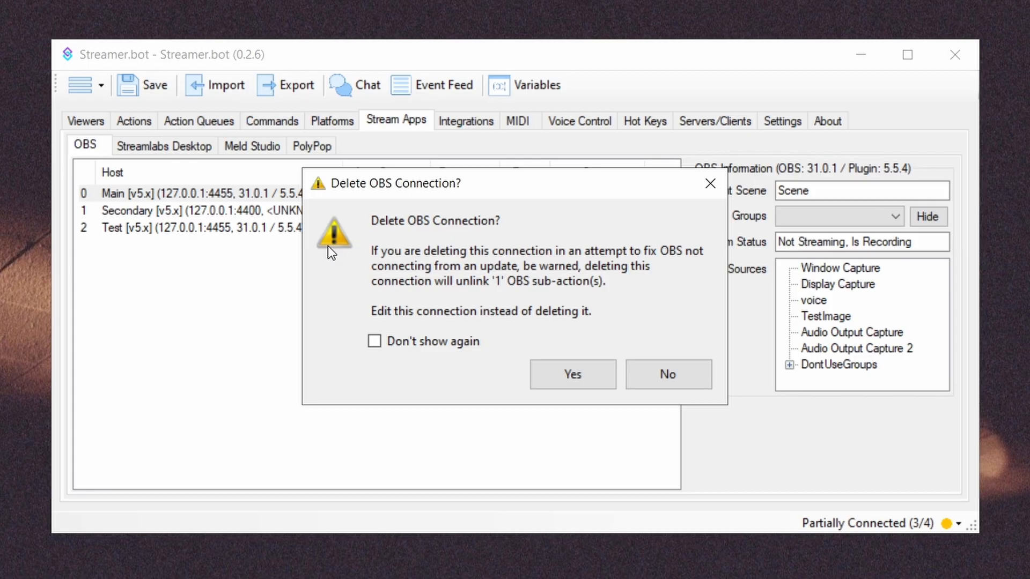
key("Escape")
Try to disconnect the Test OBS connection
right_click(320, 229)
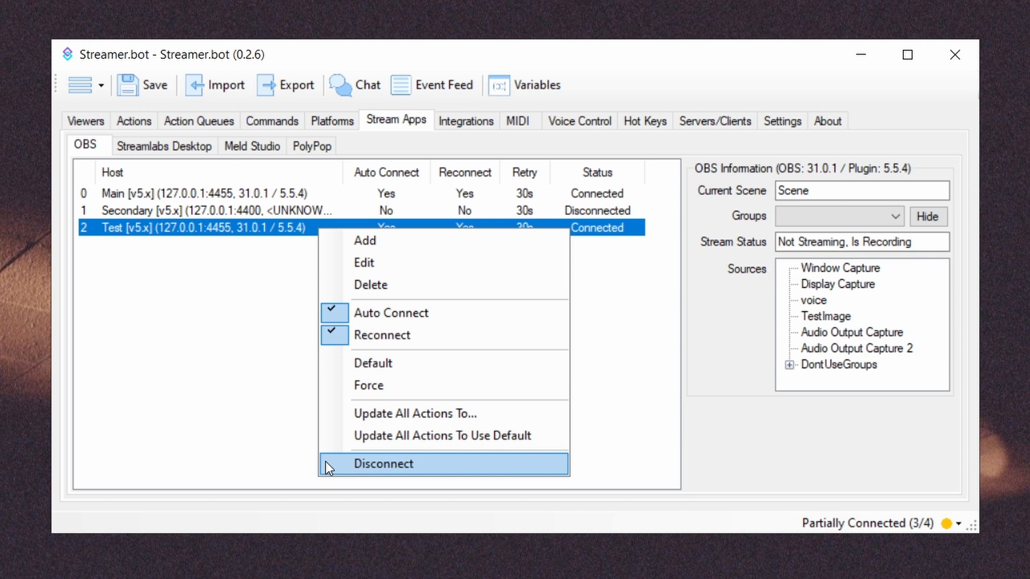
left_click(327, 463)
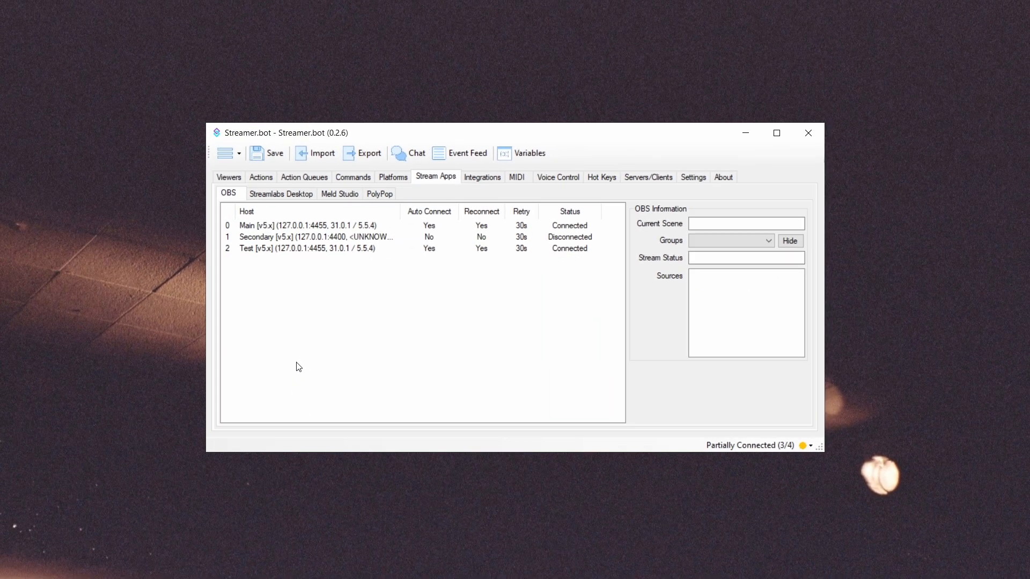